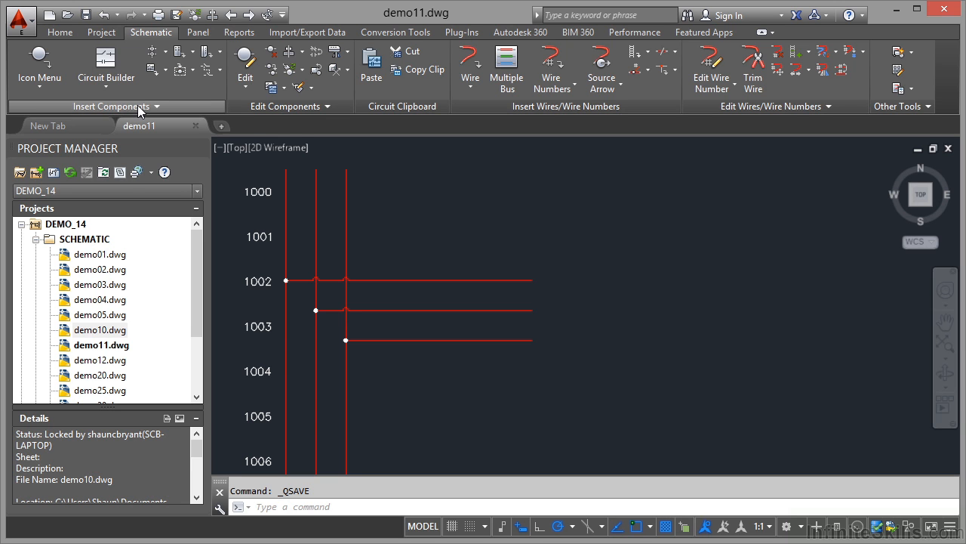
Insert a 3 Phase Motor from the Motor Control symbols at the ends of the three horizontal wires, accepting the proposed tag.
{"action": "left_click", "coordinate": [40, 88]}
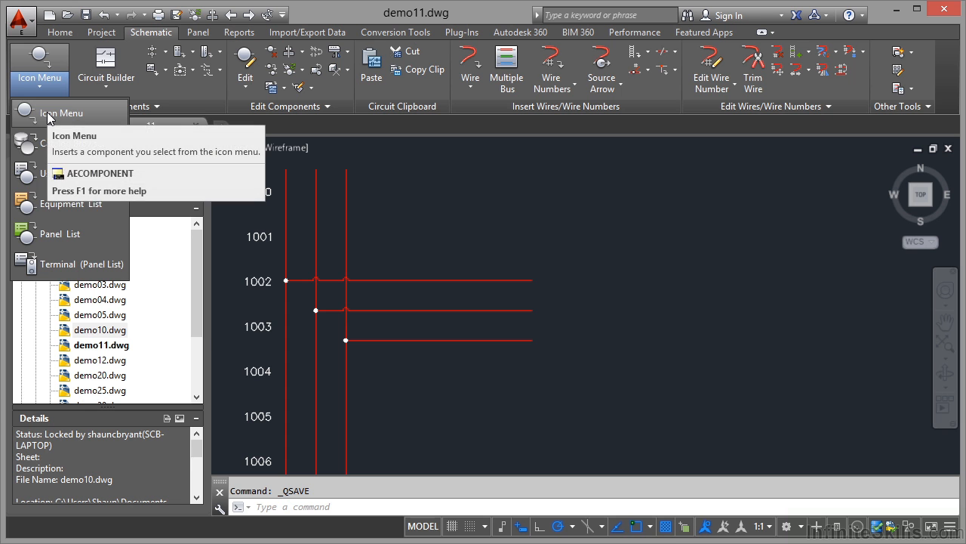
{"action": "left_click", "coordinate": [48, 114]}
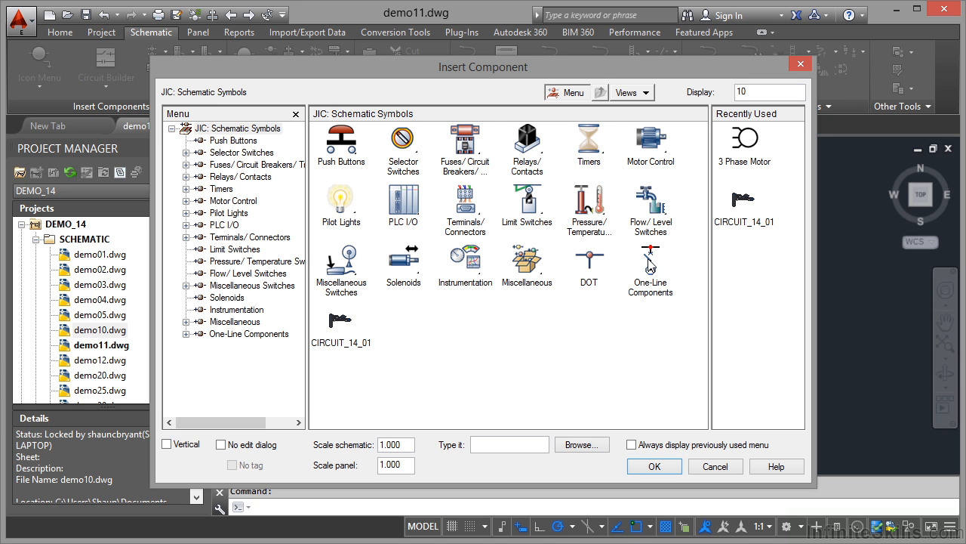
{"action": "left_click", "coordinate": [648, 151]}
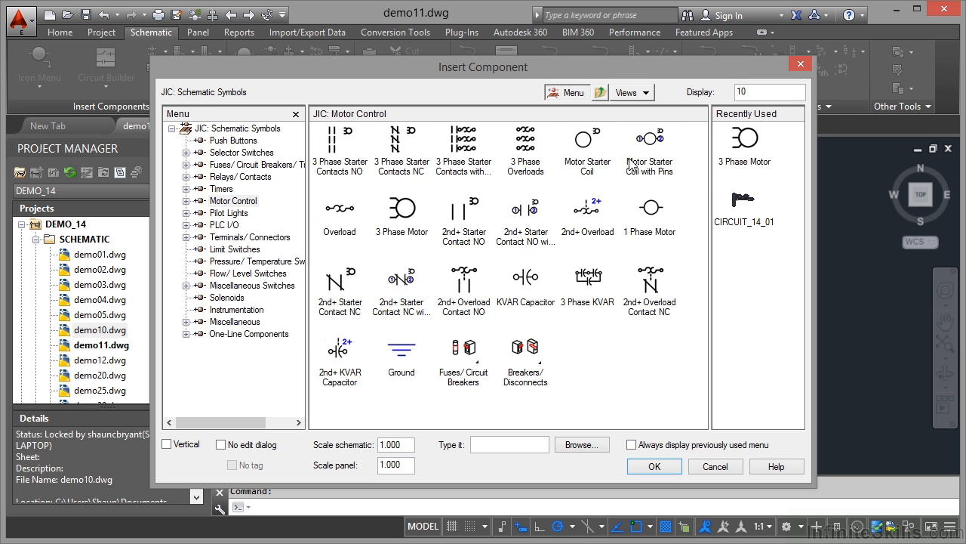
{"action": "left_click", "coordinate": [400, 216]}
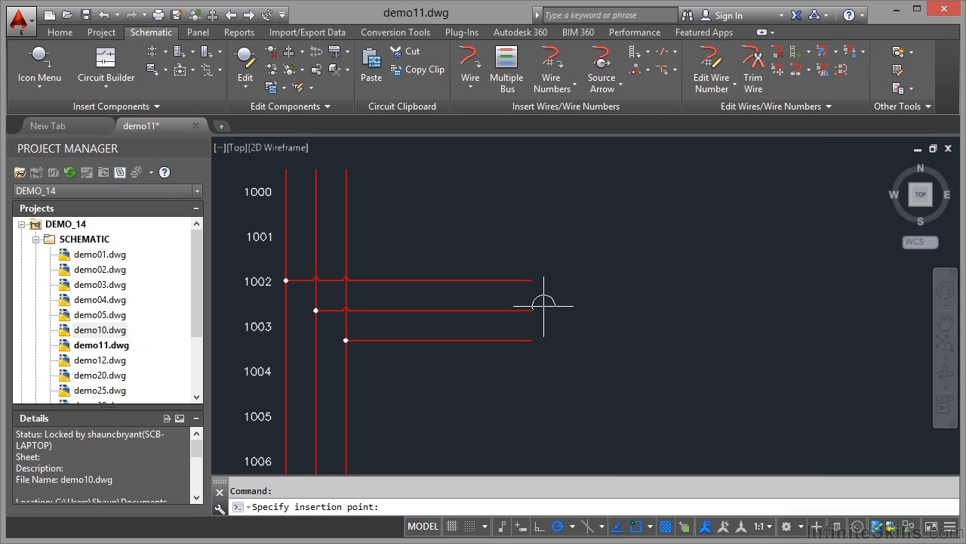
{"action": "left_click", "coordinate": [527, 311]}
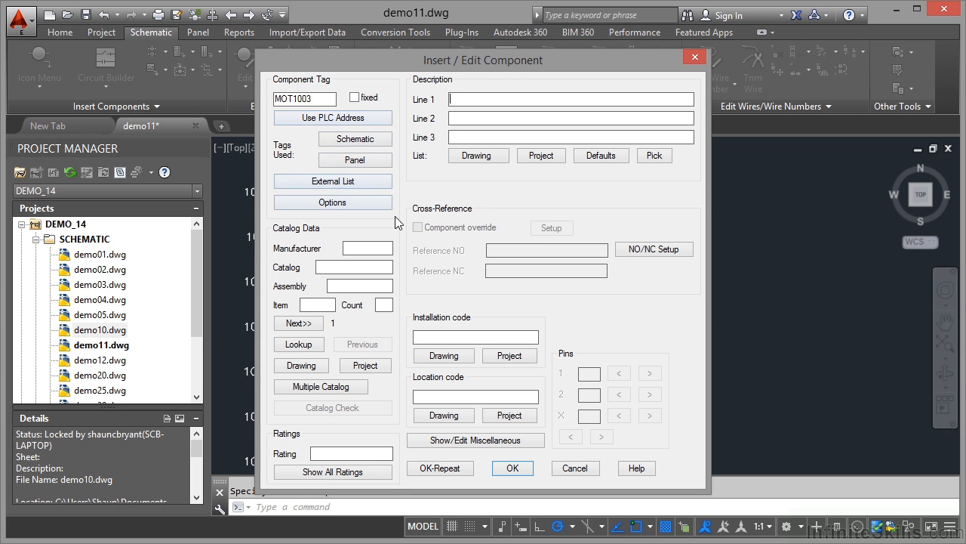
{"action": "left_click", "coordinate": [512, 469]}
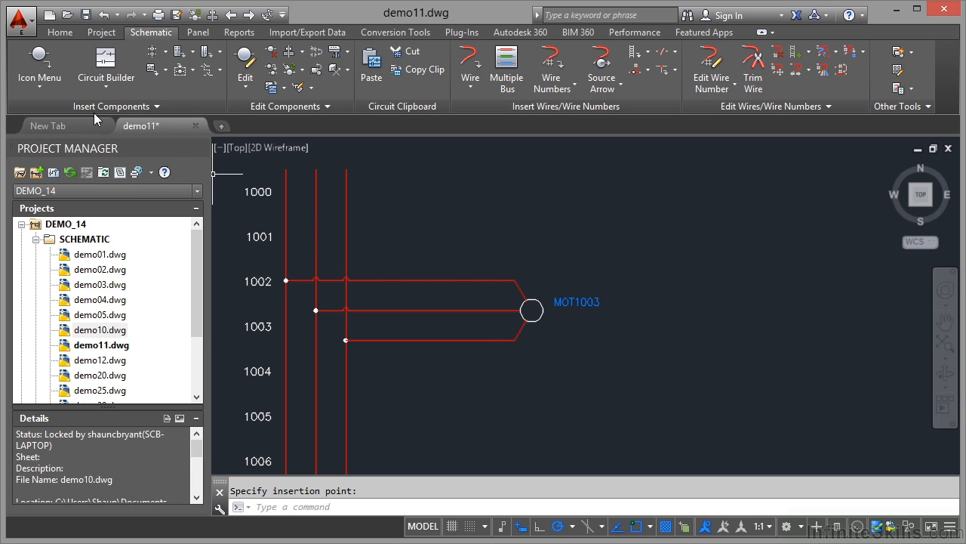
With object snap off, insert 3 Phase Starter Contacts NO on the lowest motor wire, building up across the three wires, with tag M100.
{"action": "left_click", "coordinate": [47, 91]}
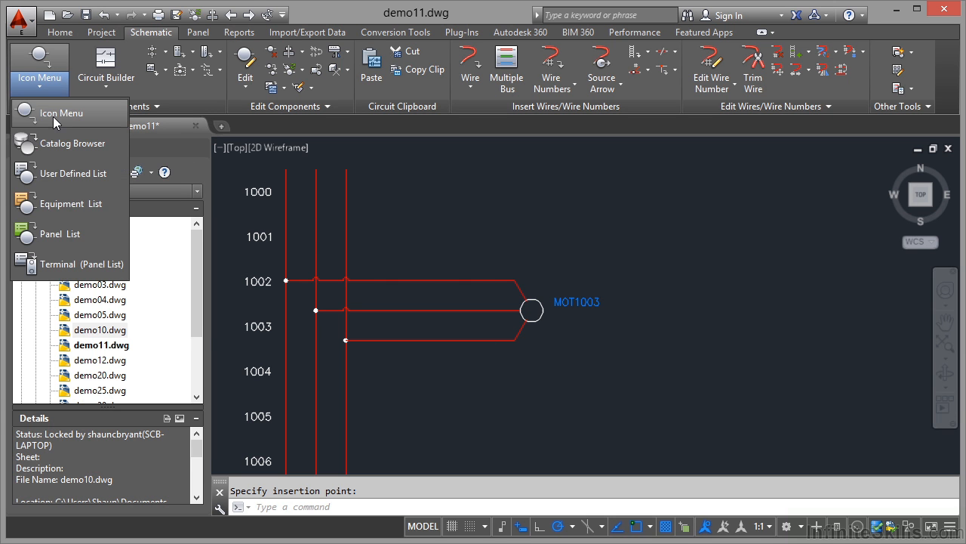
{"action": "left_click", "coordinate": [52, 117]}
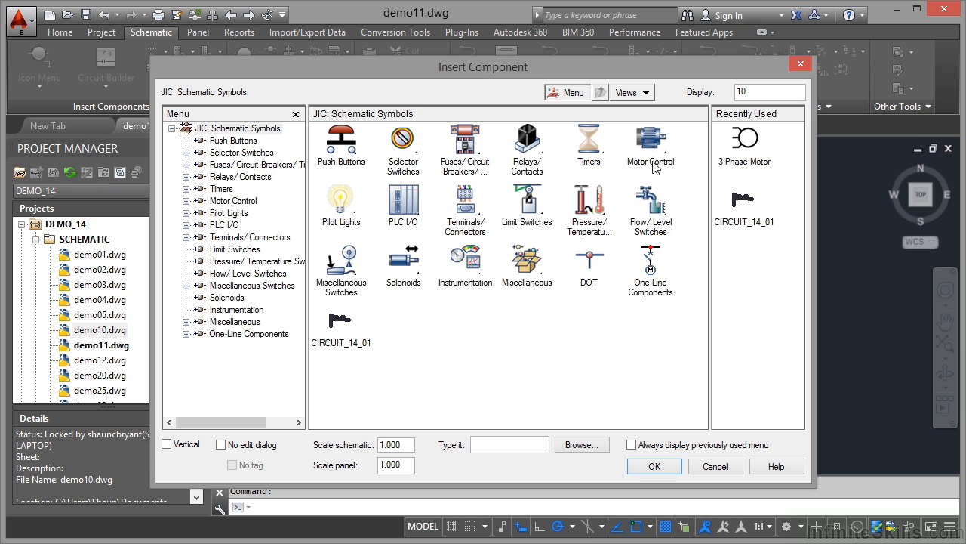
{"action": "left_click", "coordinate": [651, 148]}
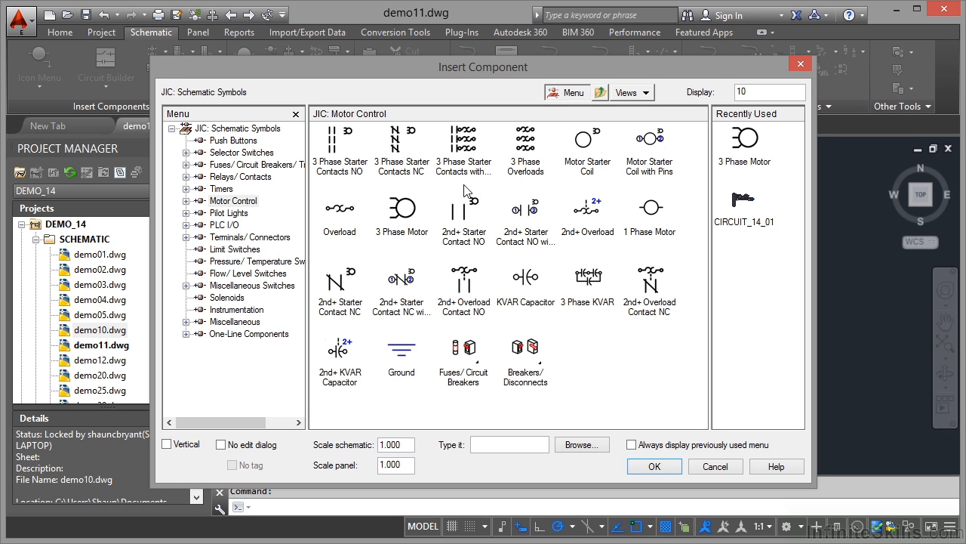
{"action": "left_click", "coordinate": [337, 173]}
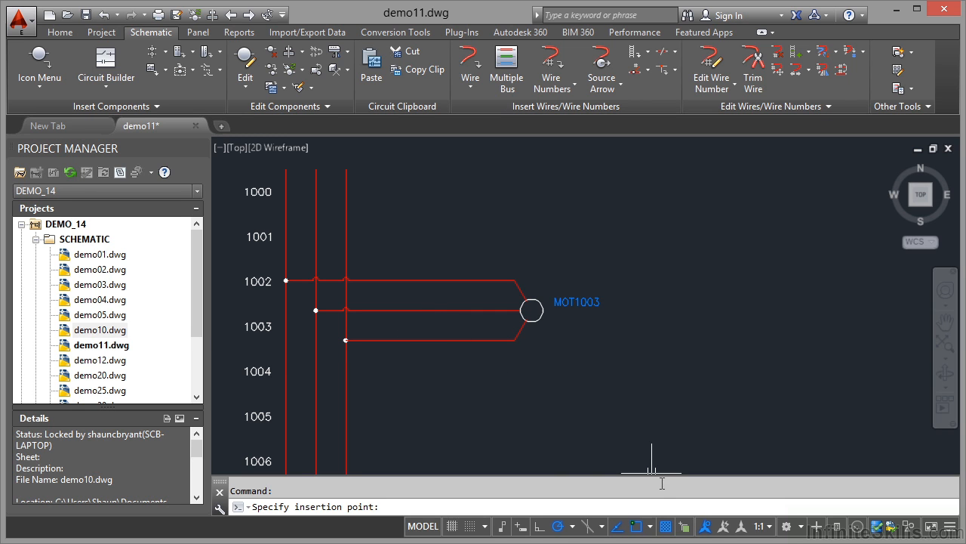
{"action": "left_click", "coordinate": [637, 527]}
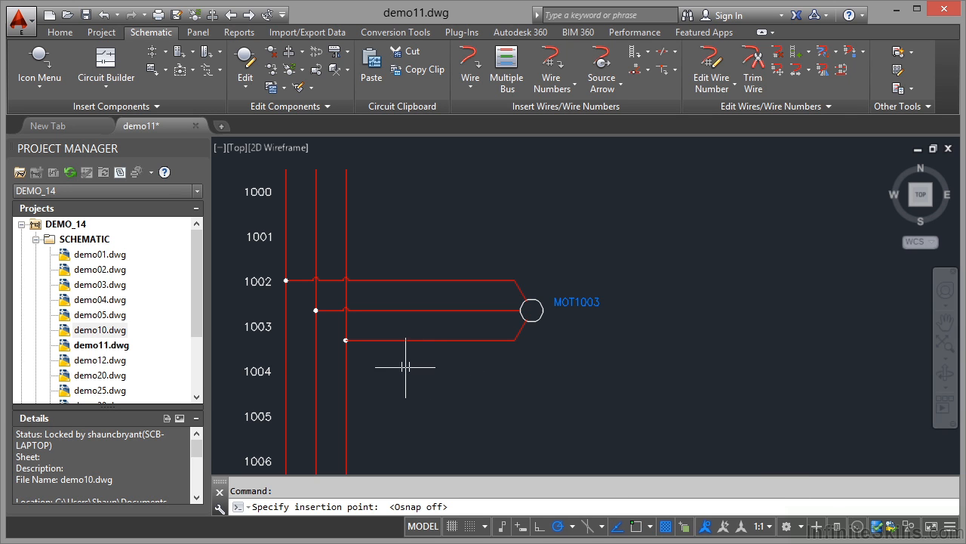
{"action": "left_click", "coordinate": [436, 340]}
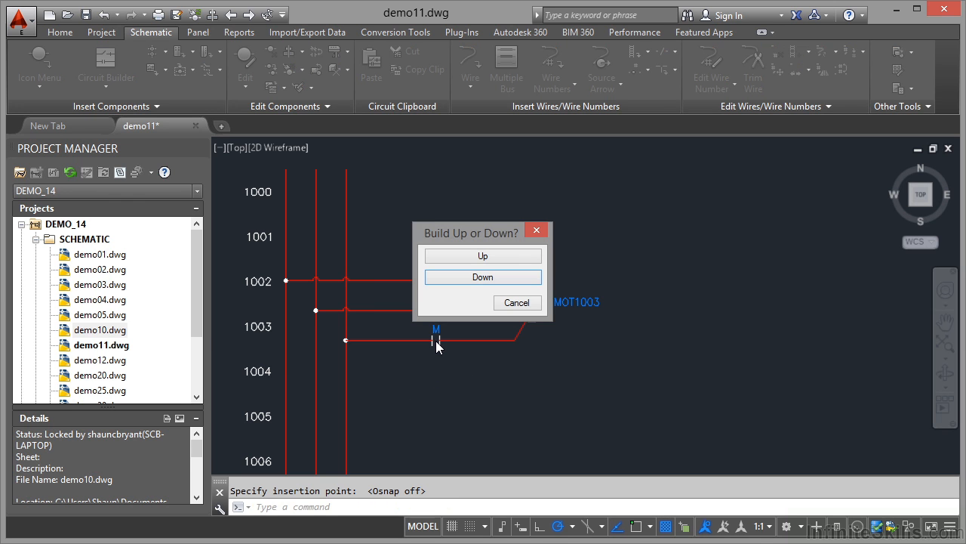
{"action": "left_click", "coordinate": [461, 260]}
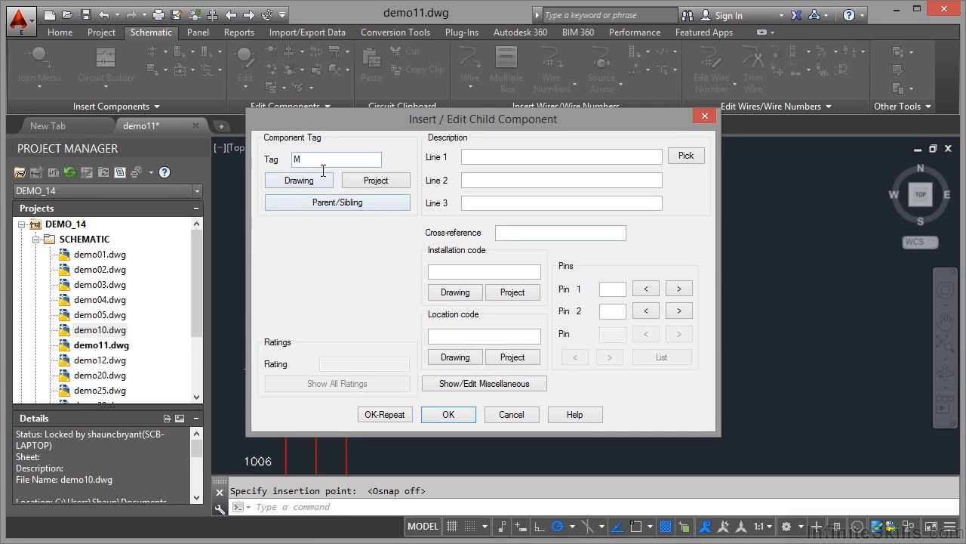
{"action": "type", "text": "100"}
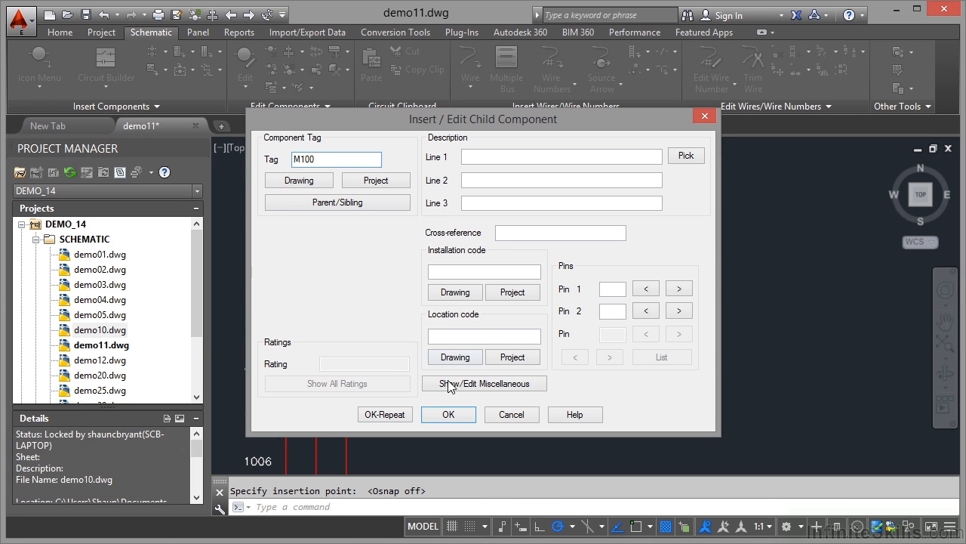
{"action": "left_click", "coordinate": [447, 415]}
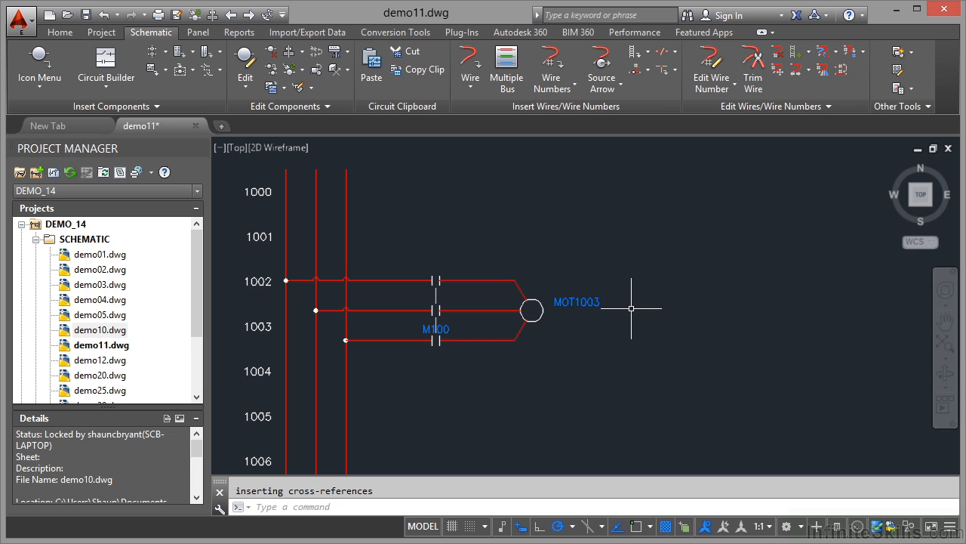
Change the starter contacts' tag to M1003 and update the linked contacts, dismissing the cross-reference alert.
{"action": "left_click", "coordinate": [444, 330]}
{"action": "right_click", "coordinate": [444, 329]}
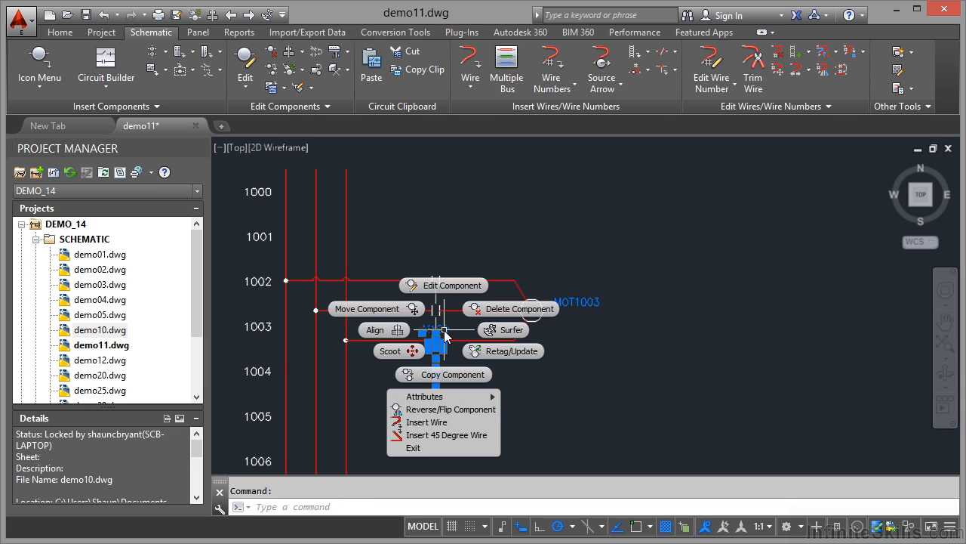
{"action": "left_click", "coordinate": [448, 282]}
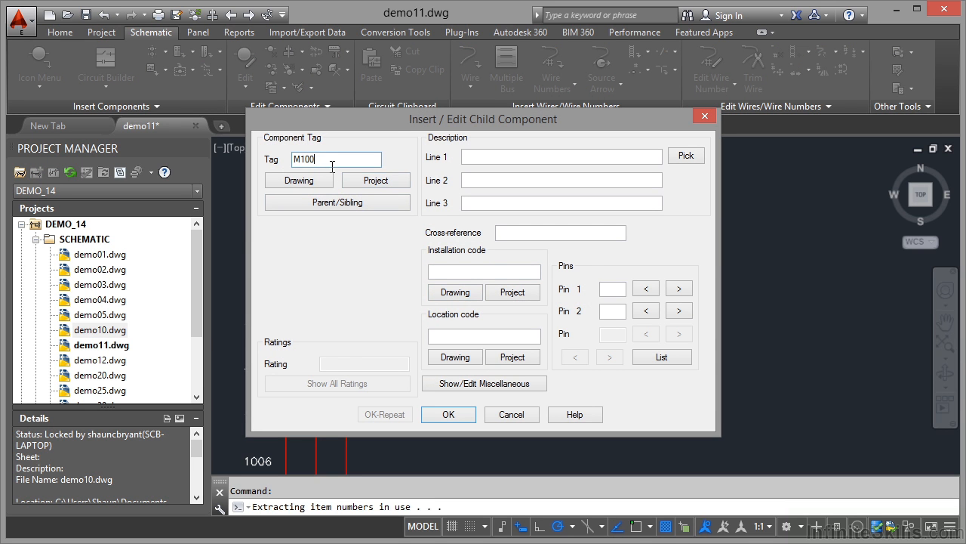
{"action": "left_click", "coordinate": [452, 416]}
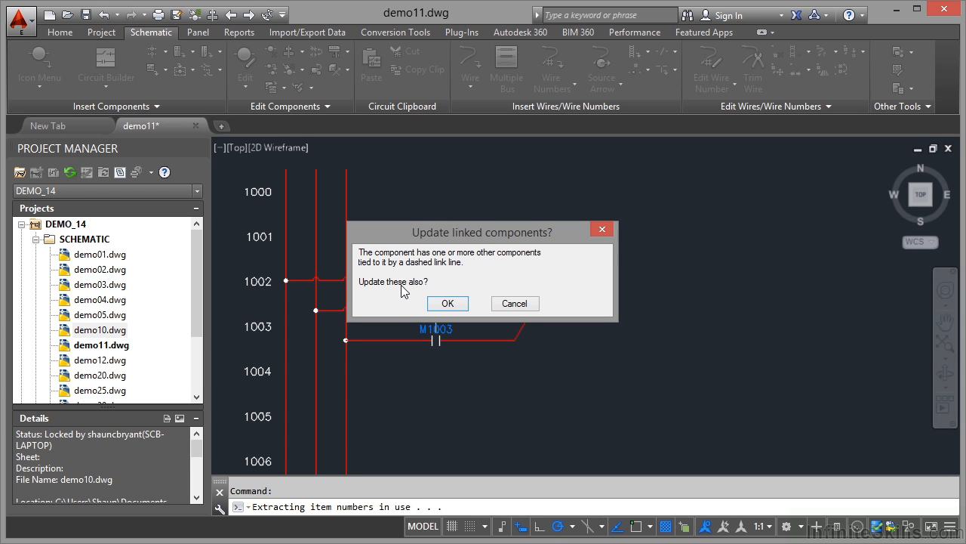
{"action": "left_click", "coordinate": [444, 302]}
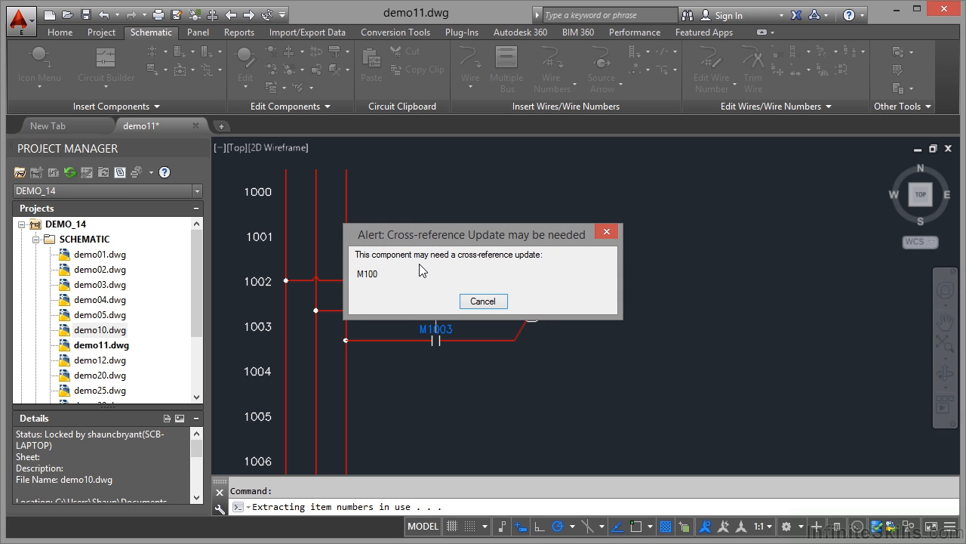
{"action": "left_click", "coordinate": [485, 301]}
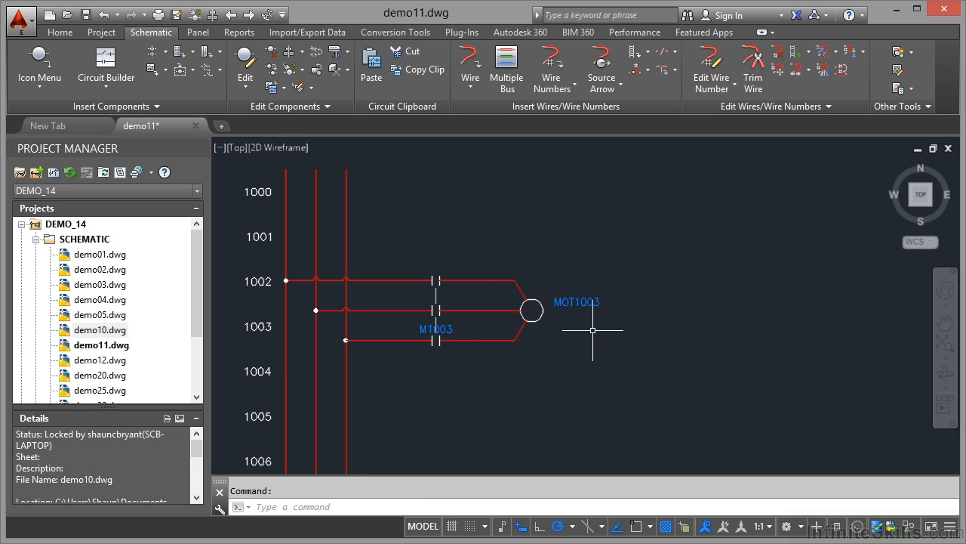
Link the starter contacts to the parent motor MOT1003, accept the MOT family code, and update the linked contacts.
{"action": "left_click", "coordinate": [446, 326]}
{"action": "right_click", "coordinate": [446, 326]}
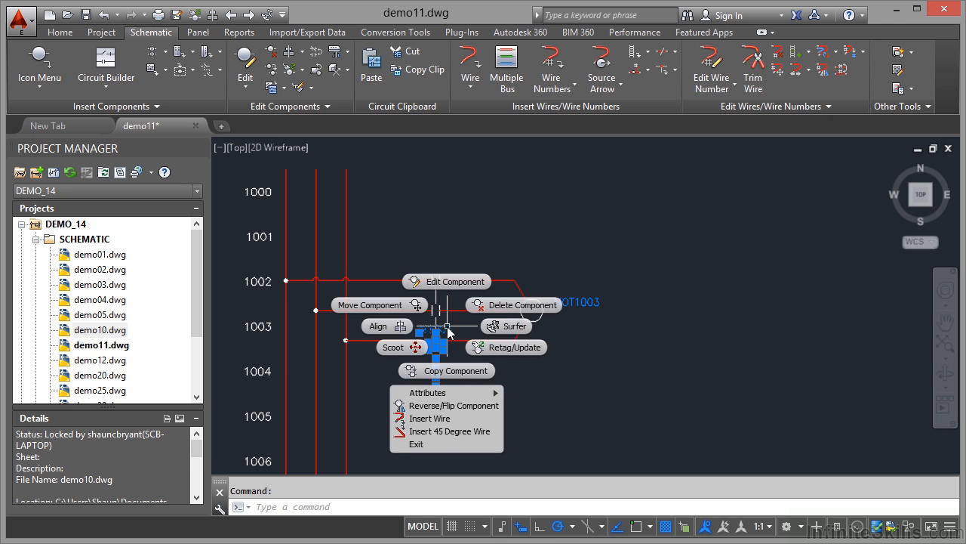
{"action": "left_click", "coordinate": [455, 281]}
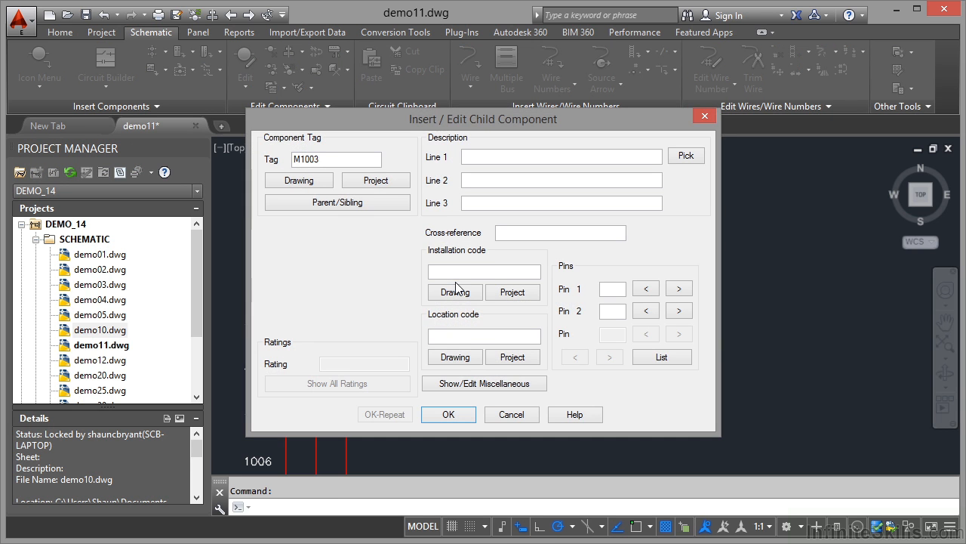
{"action": "left_click", "coordinate": [349, 202]}
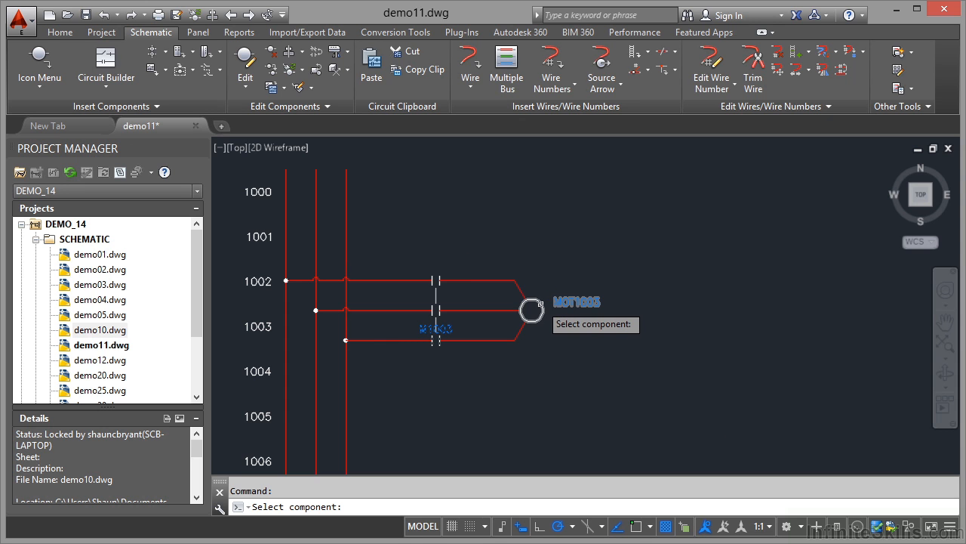
{"action": "left_click", "coordinate": [538, 306]}
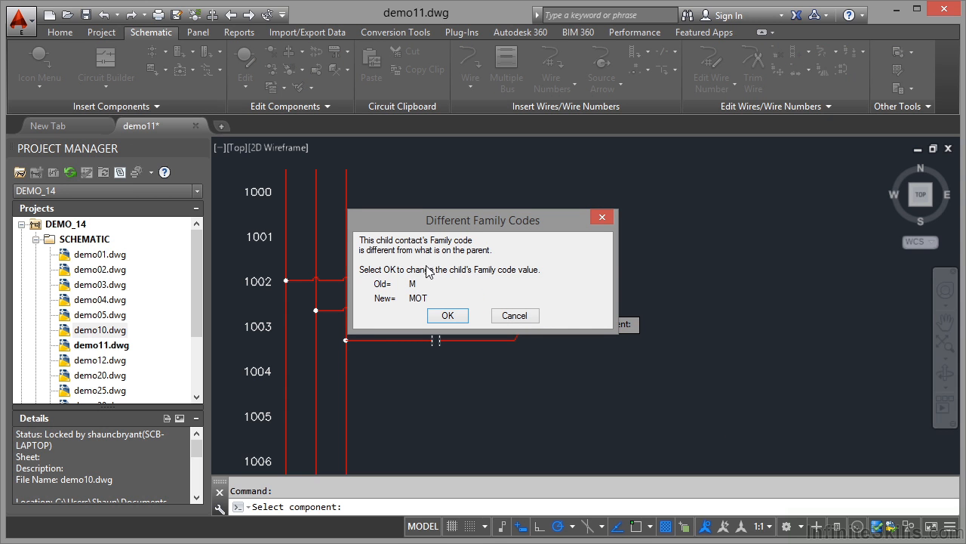
{"action": "mouse_move", "coordinate": [511, 218]}
{"action": "left_mouse_down"}
{"action": "mouse_move", "coordinate": [790, 208]}
{"action": "mouse_move", "coordinate": [800, 180]}
{"action": "mouse_move", "coordinate": [789, 179]}
{"action": "left_mouse_up"}
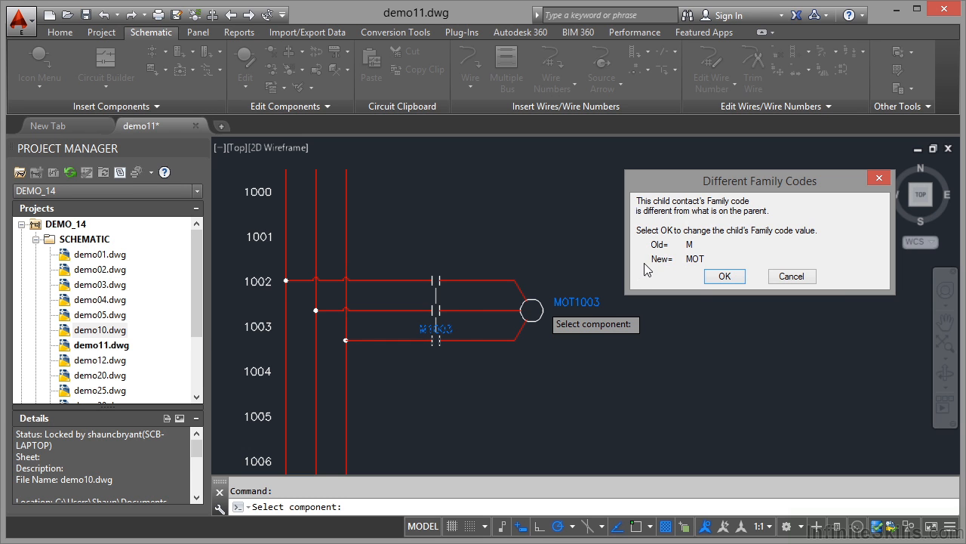
{"action": "left_click", "coordinate": [716, 276]}
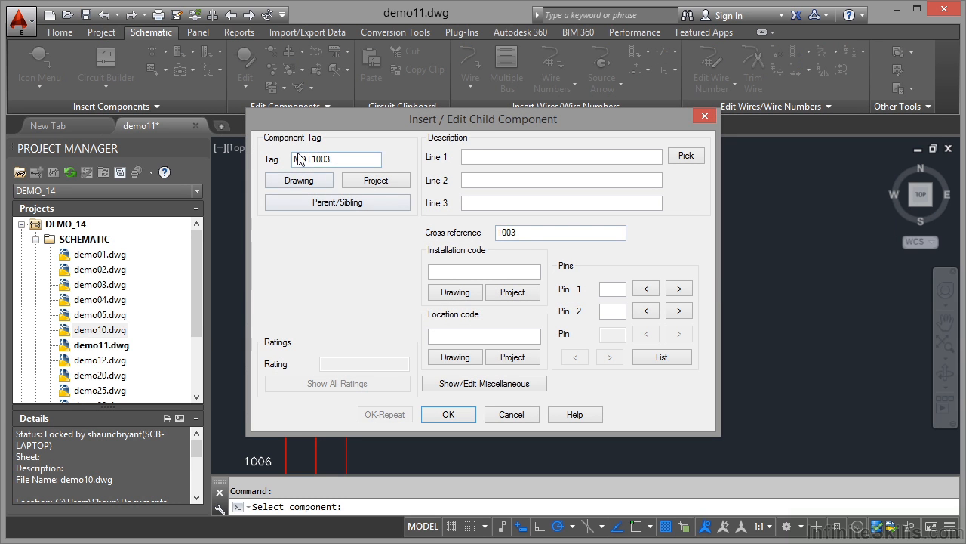
{"action": "left_click", "coordinate": [450, 414]}
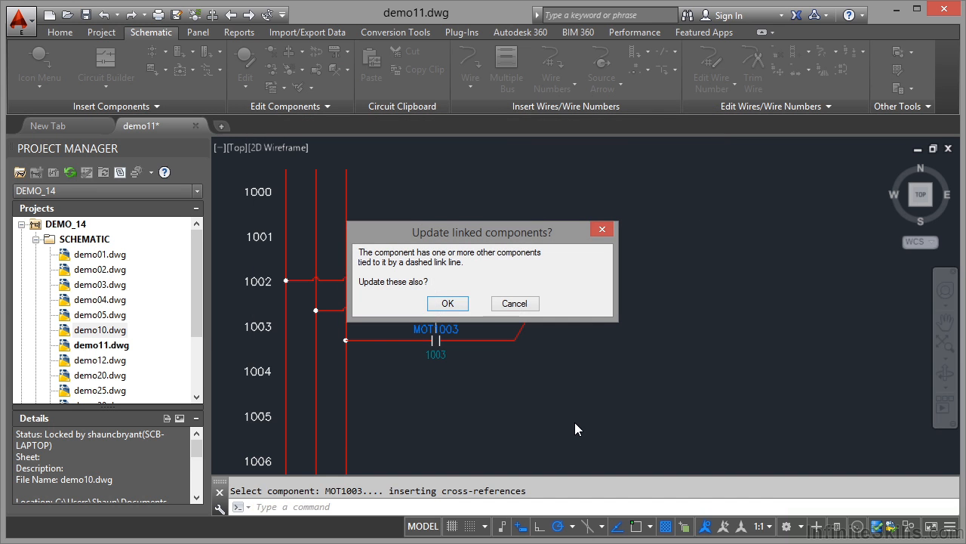
{"action": "left_click", "coordinate": [439, 304]}
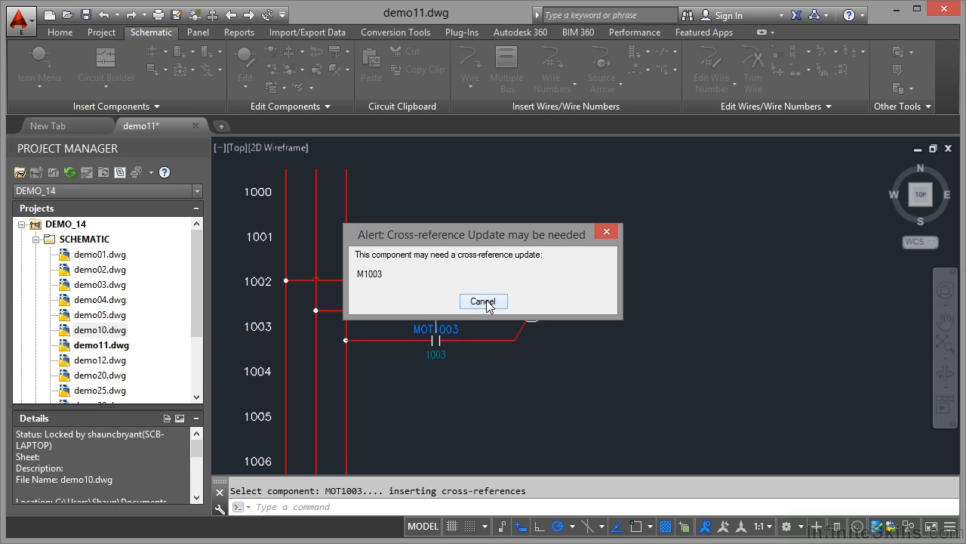
{"action": "left_click", "coordinate": [484, 302]}
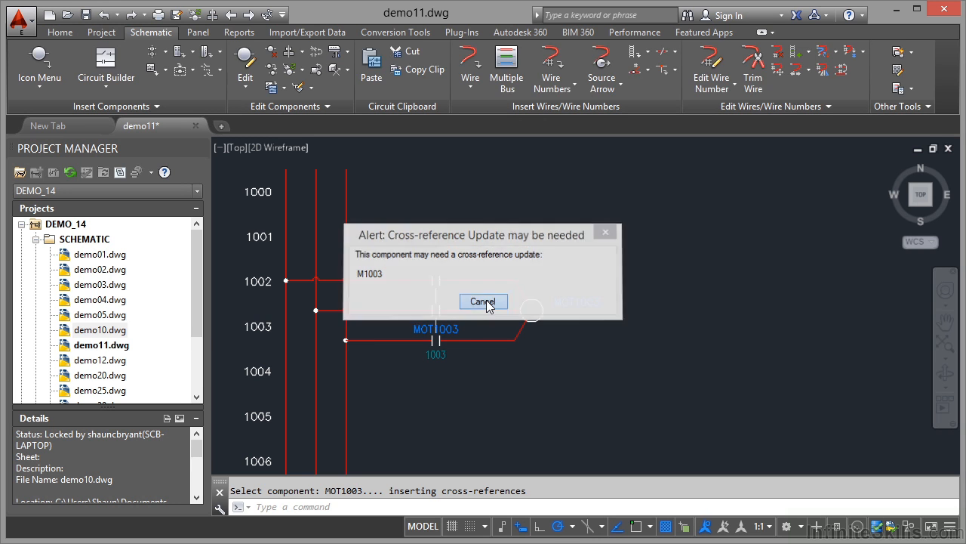